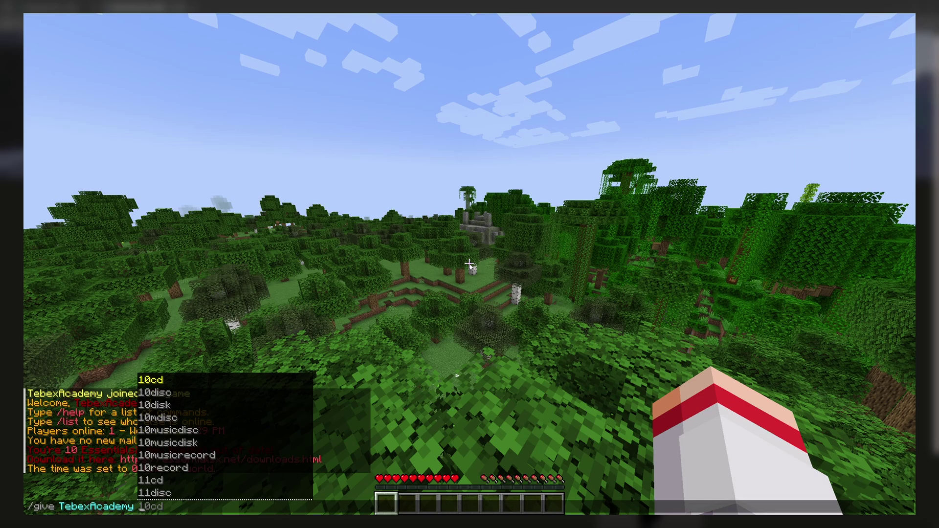
# Enter diamond_sword as the item in the player's /give chat command.
pyautogui.write('diam')
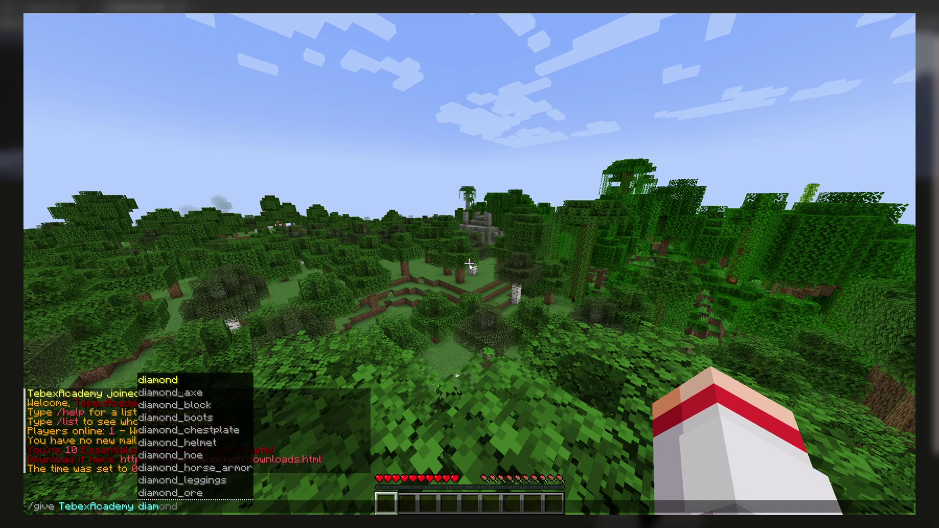
pyautogui.write('ond_sword')
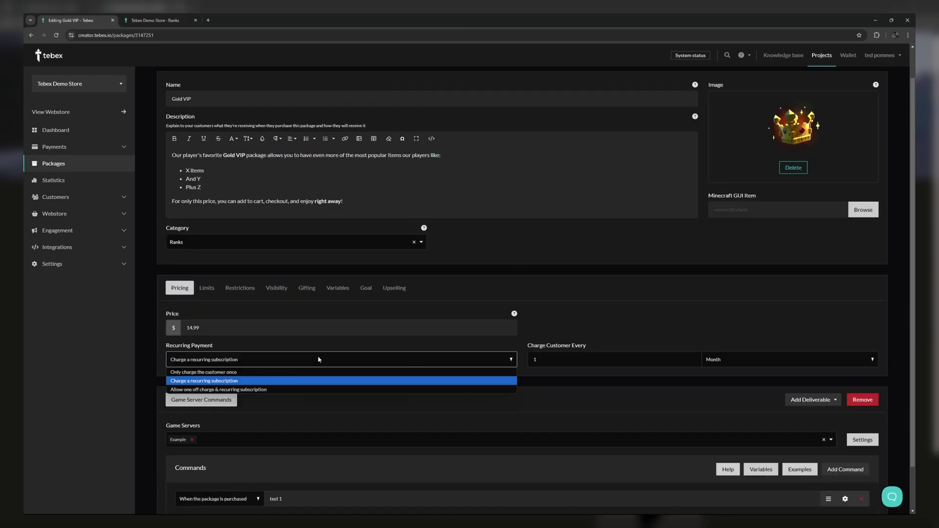
# Leave the recurring payment choice unchanged and continue the test order to payment.
pyautogui.click(318, 359)
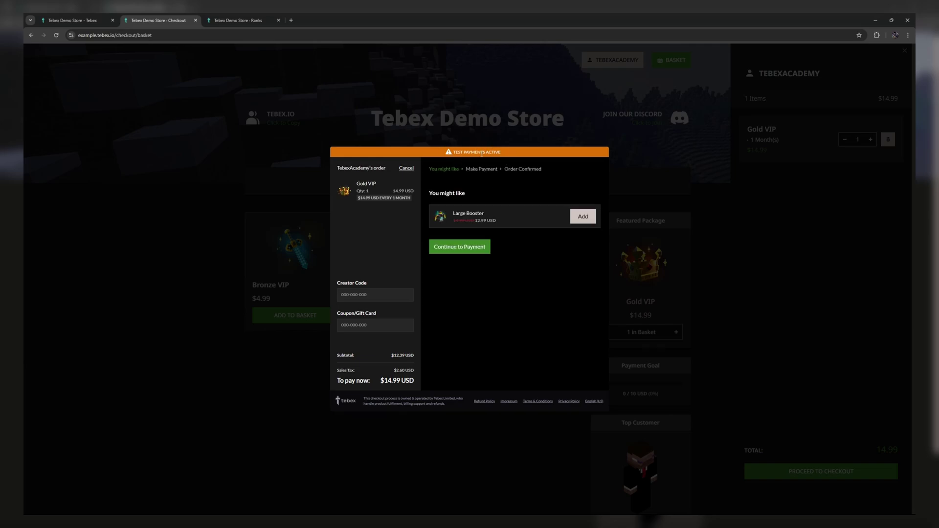
pyautogui.click(469, 246)
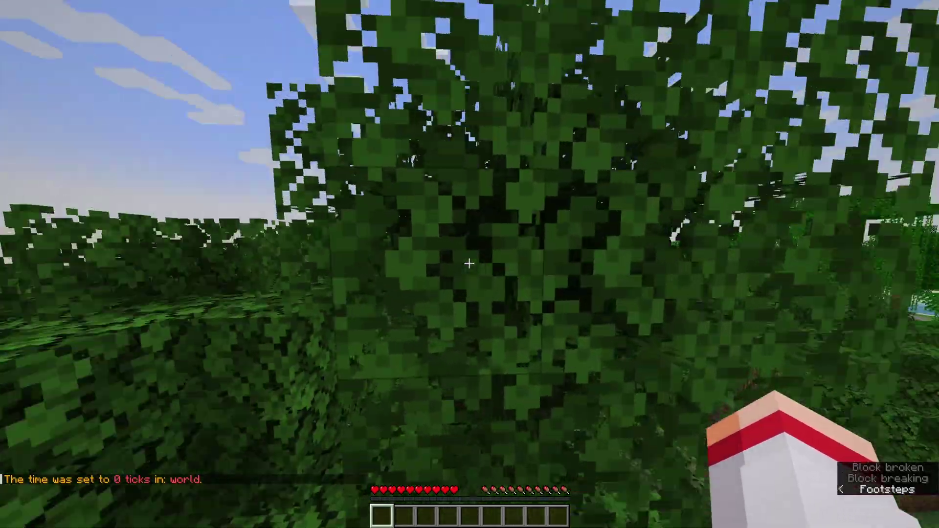
# Break a few leaf blocks ahead, then fly up above the forest canopy.
pyautogui.click(469, 263)
pyautogui.click(469, 263)
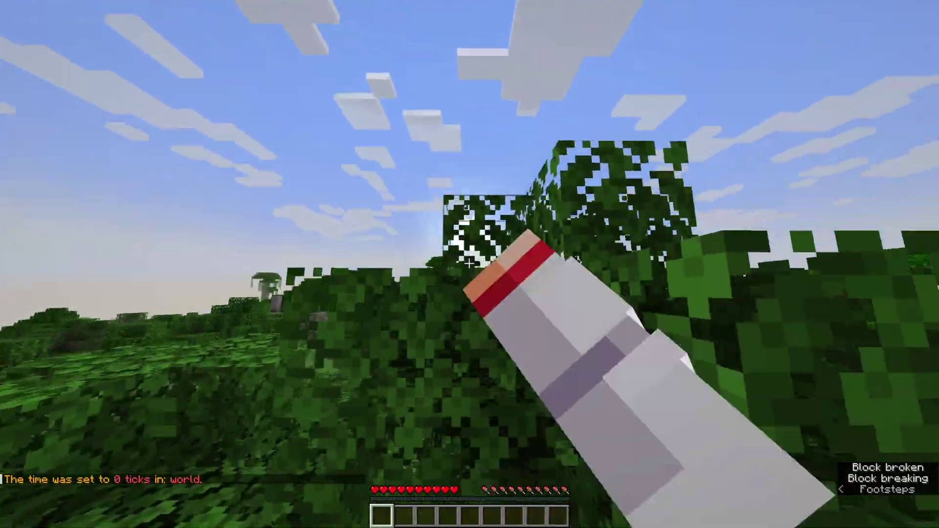
pyautogui.press('space')
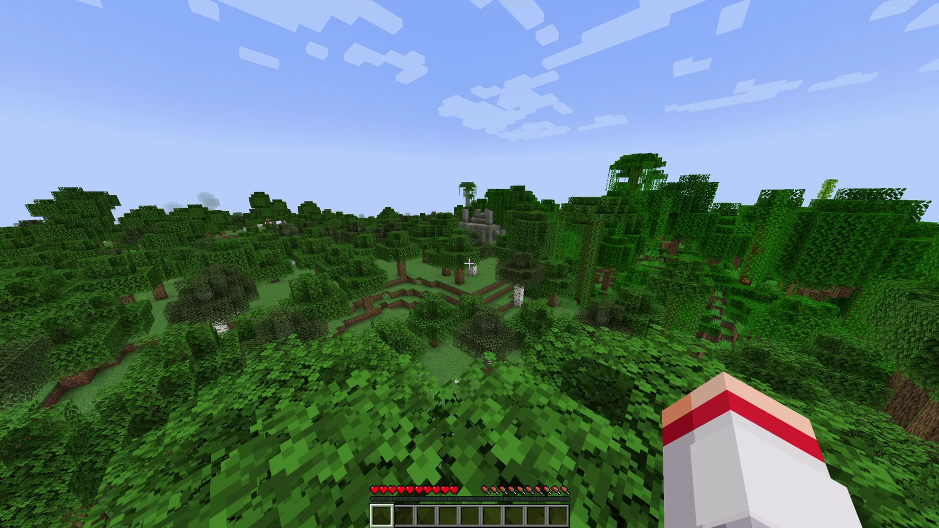
# Run /give with the player name and diamond_sword 1, then drop the sword.
pyautogui.write('t/')
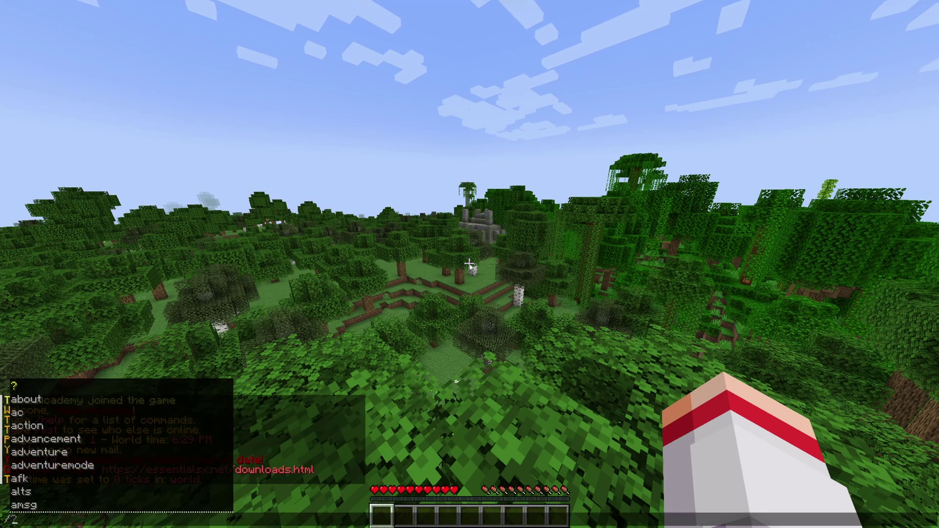
pyautogui.write('give')
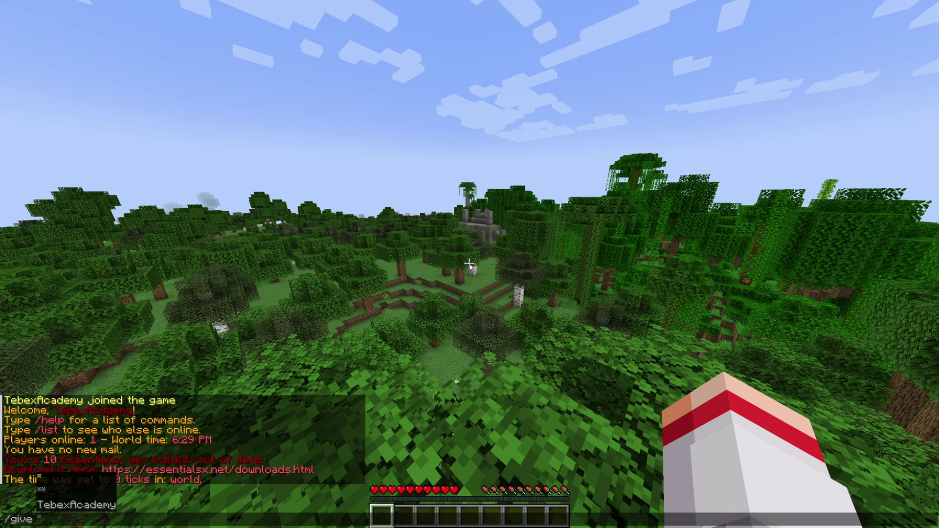
pyautogui.press('Down')
pyautogui.press('Down')
pyautogui.press('Tab')
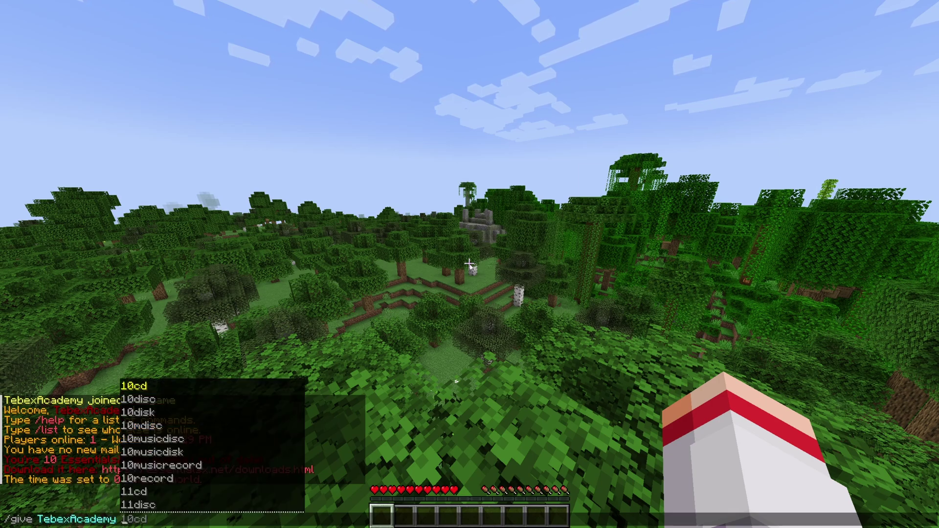
pyautogui.write('diam')
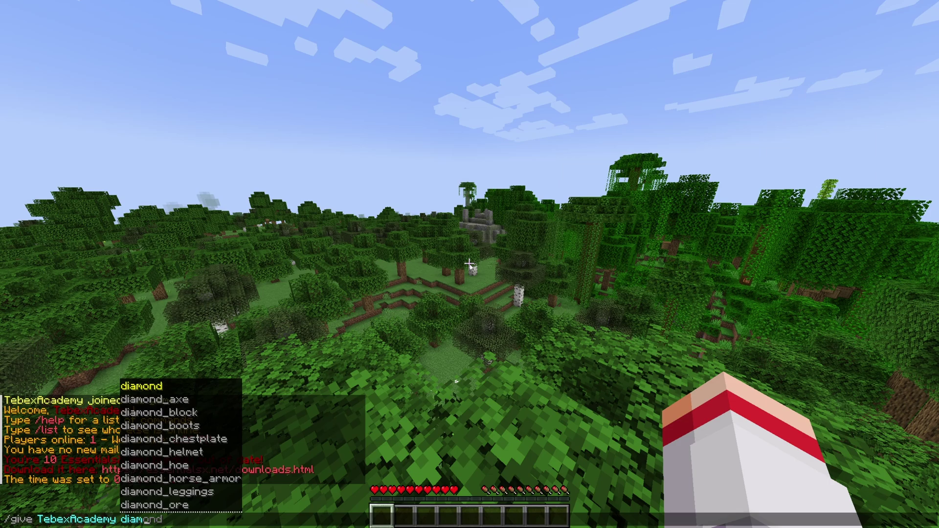
pyautogui.write('ond_sword ')
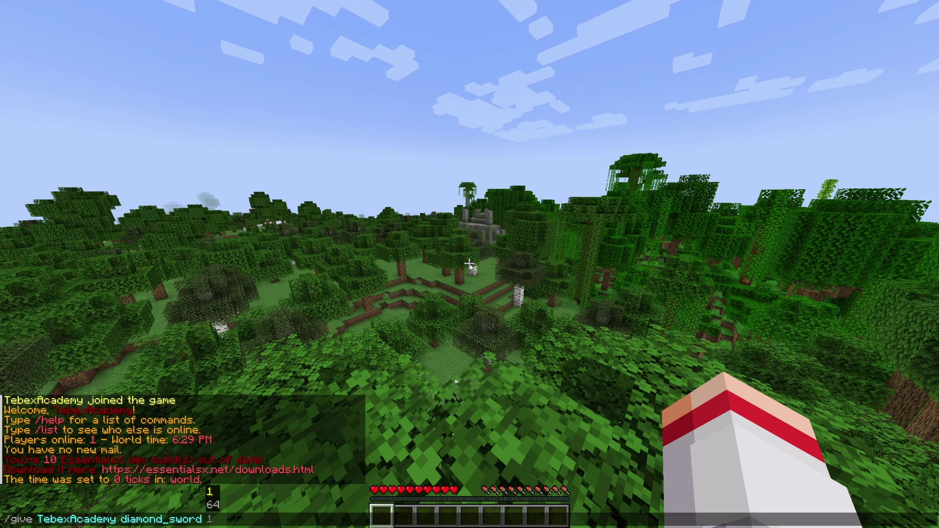
pyautogui.write('1')
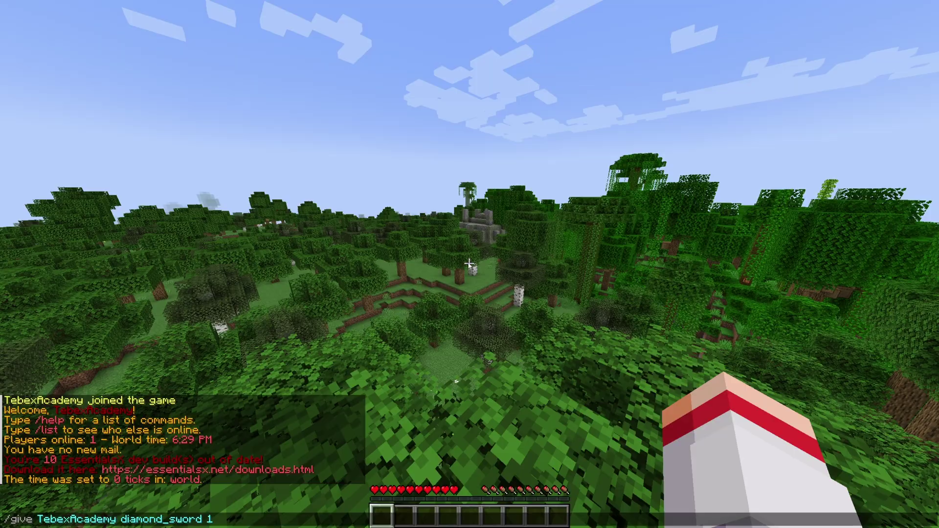
pyautogui.press('Return')
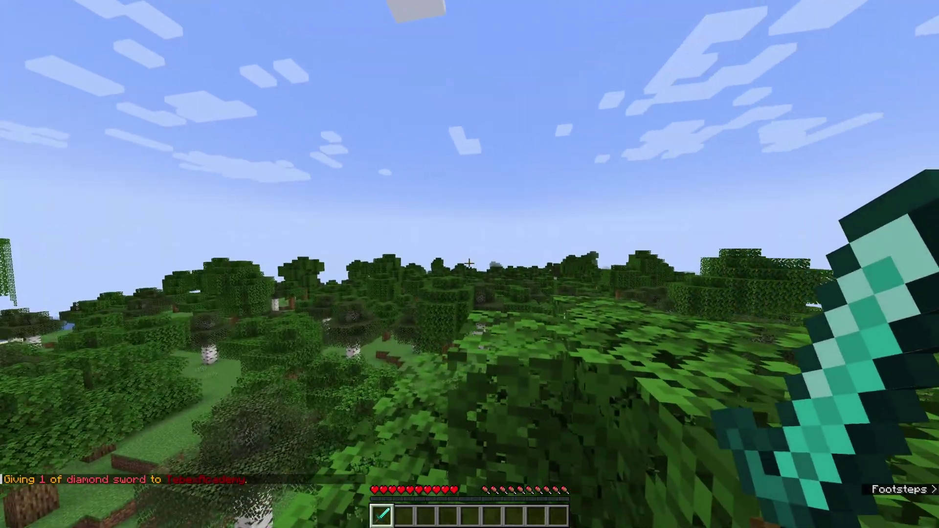
pyautogui.scroll(1, 469, 263)
pyautogui.scroll(-1, 469, 263)
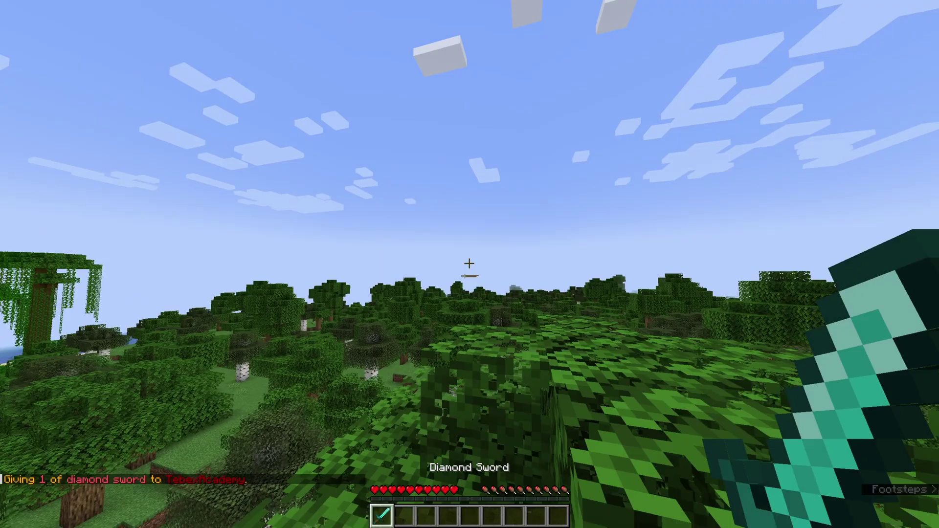
pyautogui.press('q')
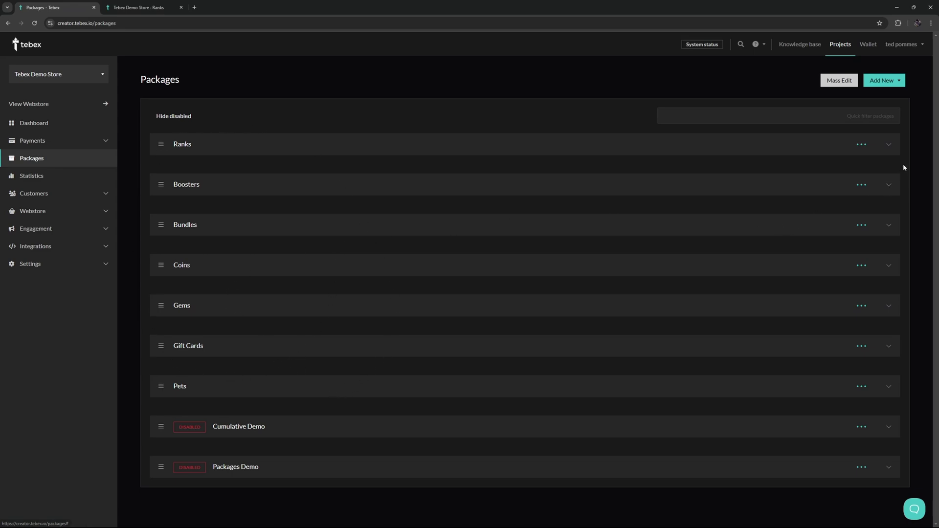
# Expand Ranks to list Bronze, Silver and Gold VIP, then view the Add New options.
pyautogui.click(888, 145)
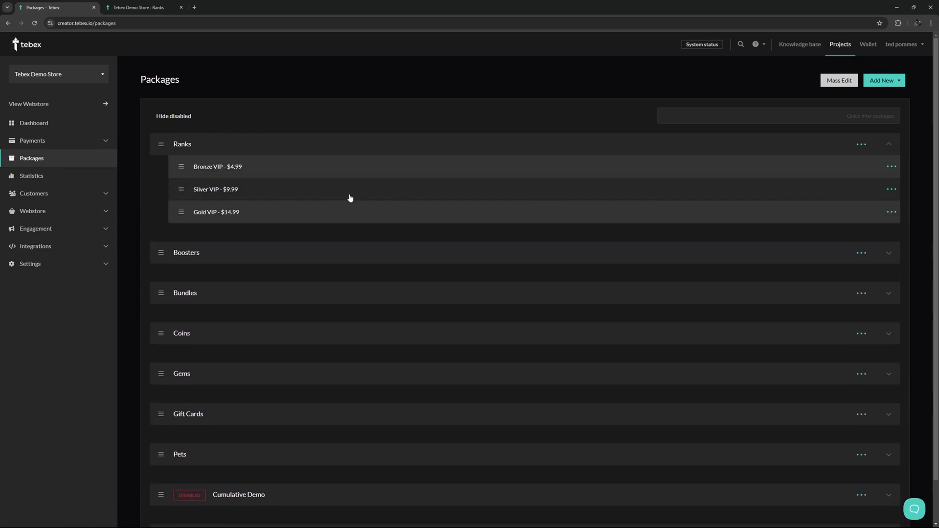
pyautogui.click(882, 80)
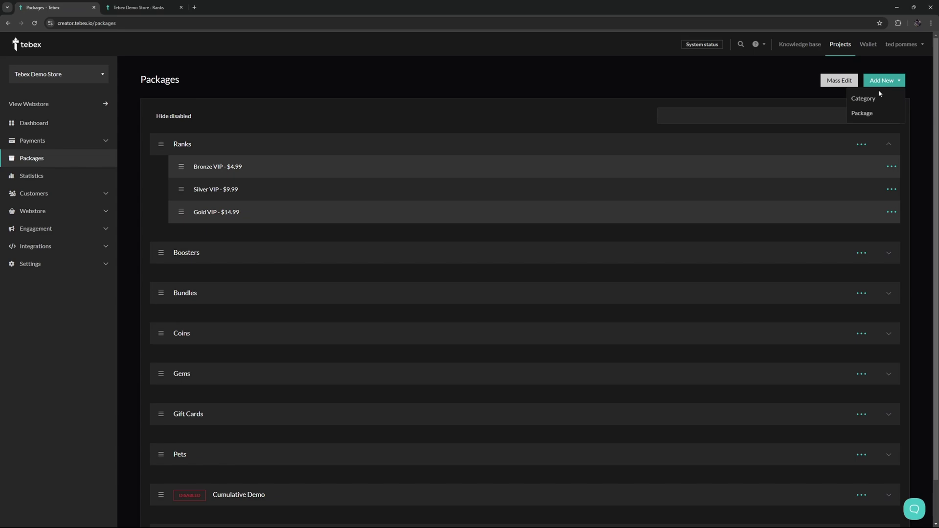
# Open Gold VIP's edit page from its row options menu.
pyautogui.click(886, 213)
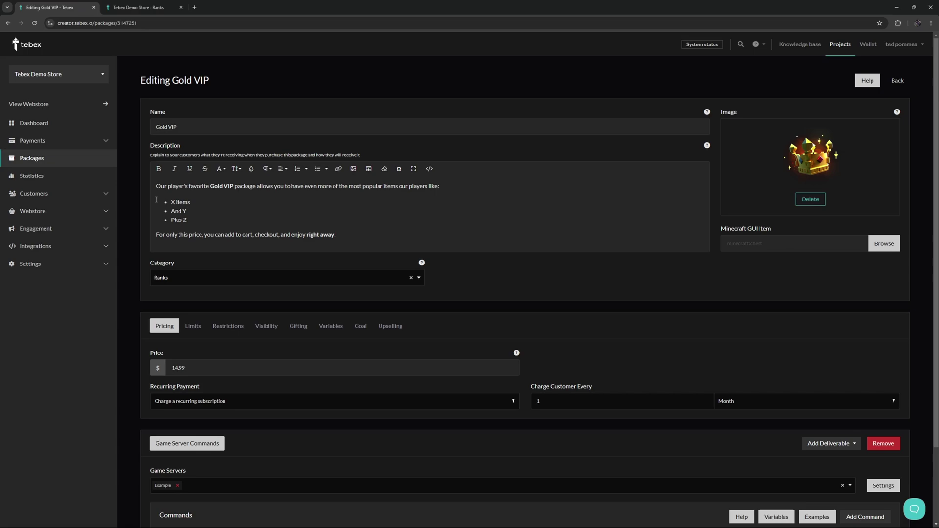
pyautogui.scroll(-1, 231, 338)
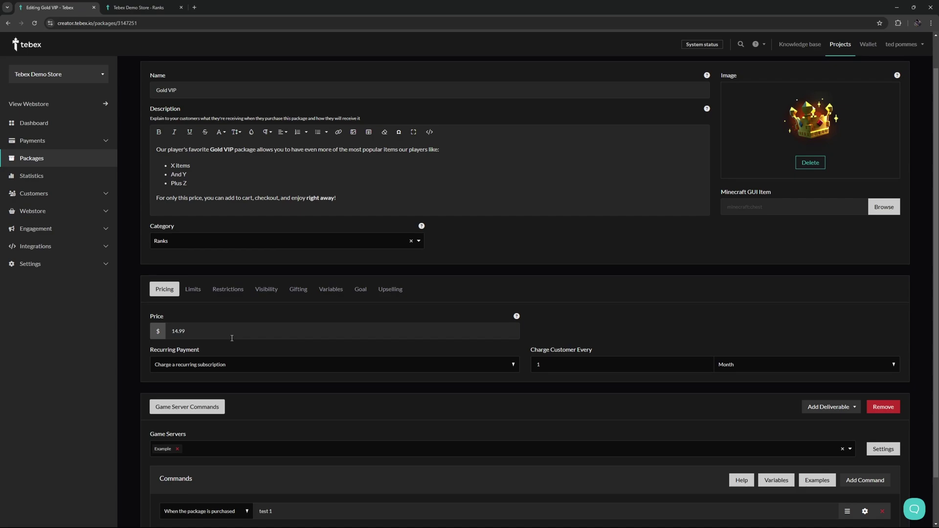
pyautogui.click(299, 363)
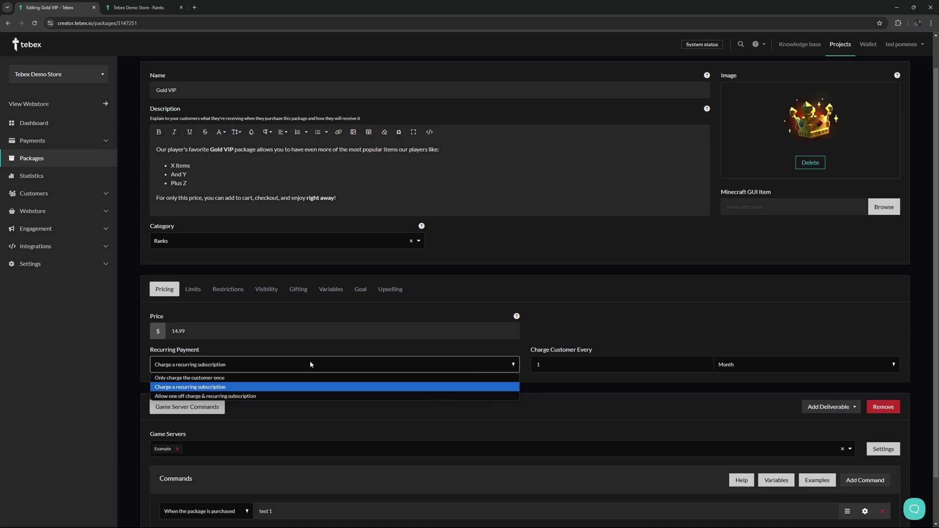
pyautogui.click(310, 362)
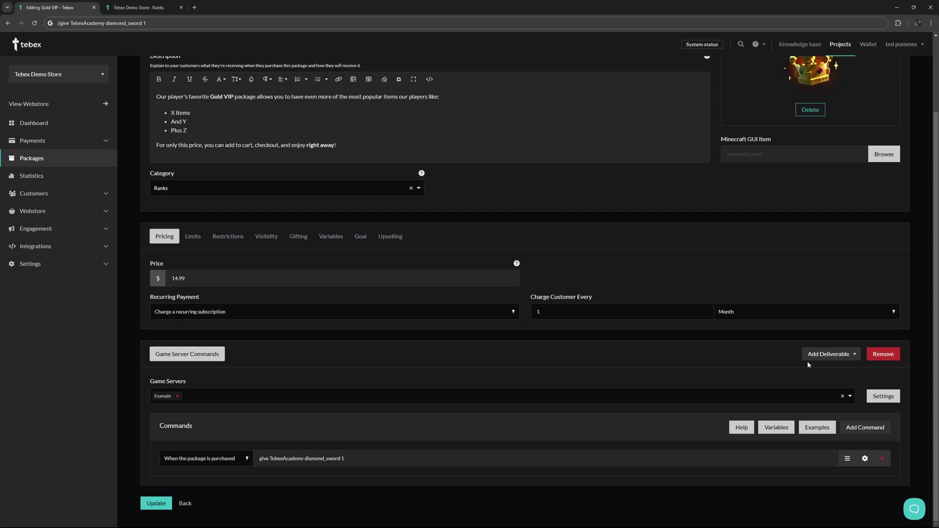
# Replace the hard-coded player name in the purchase command with the {name} placeholder.
pyautogui.click(811, 355)
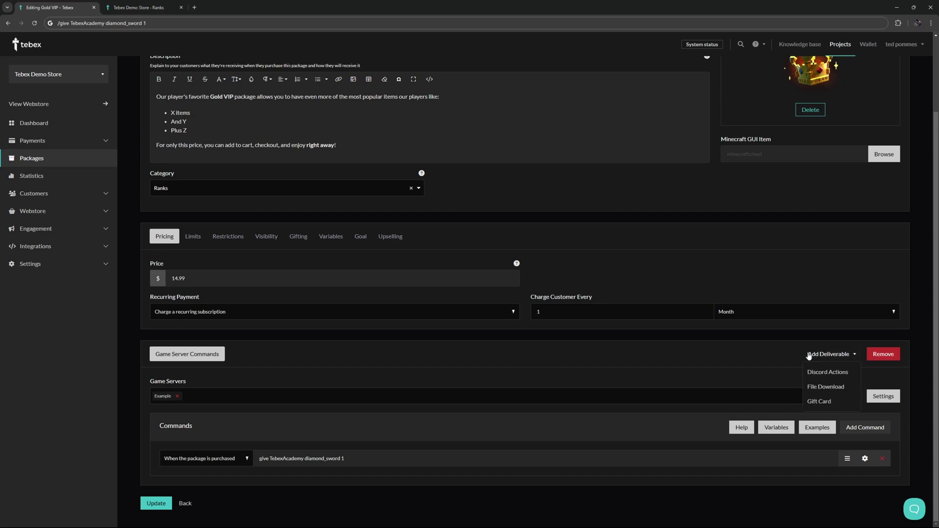
pyautogui.click(239, 333)
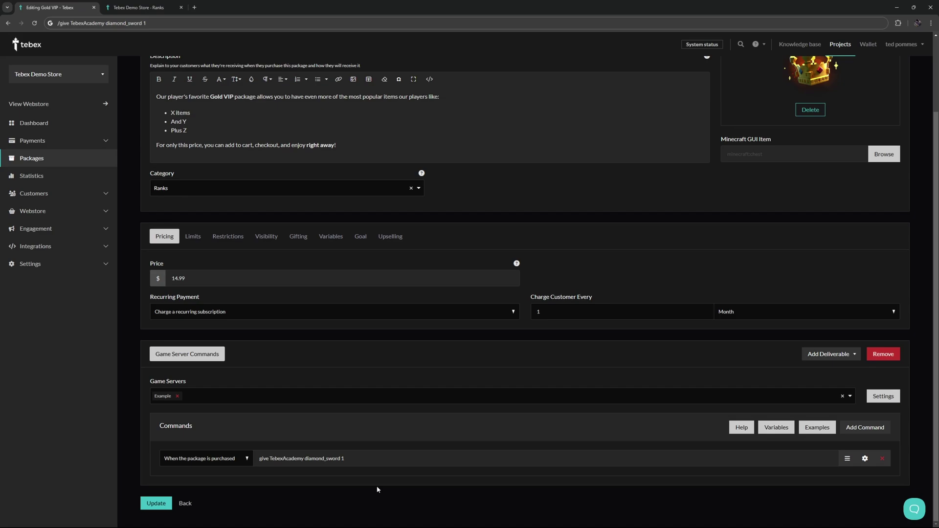
pyautogui.click(272, 459)
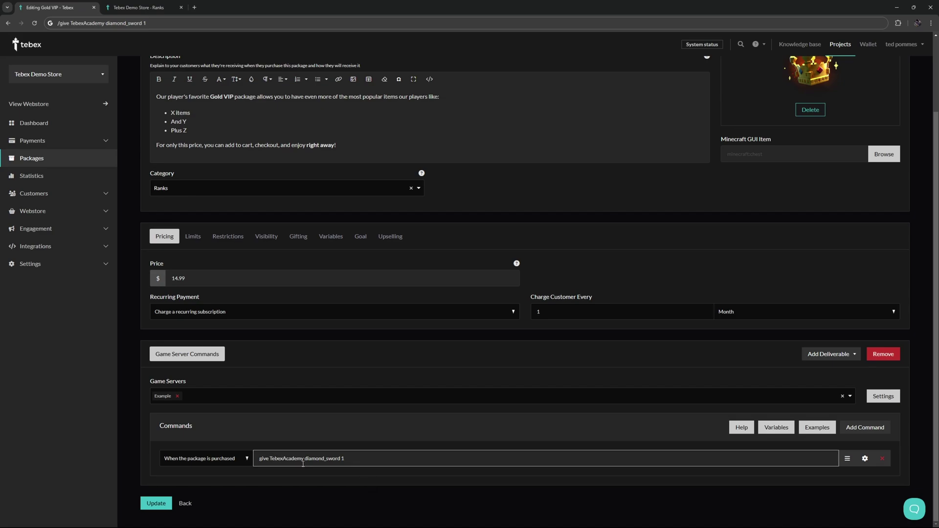
pyautogui.moveTo(304, 459); pyautogui.dragTo(272, 460)
pyautogui.write('{name}')
# Review the Gold VIP package's Variables, Restrictions, Visibility and Gifting settings.
pyautogui.click(341, 238)
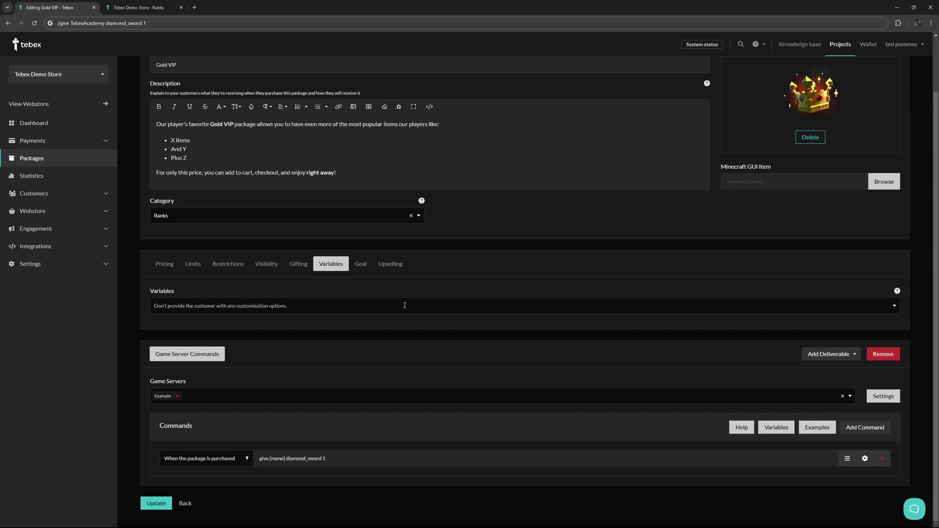
pyautogui.click(222, 264)
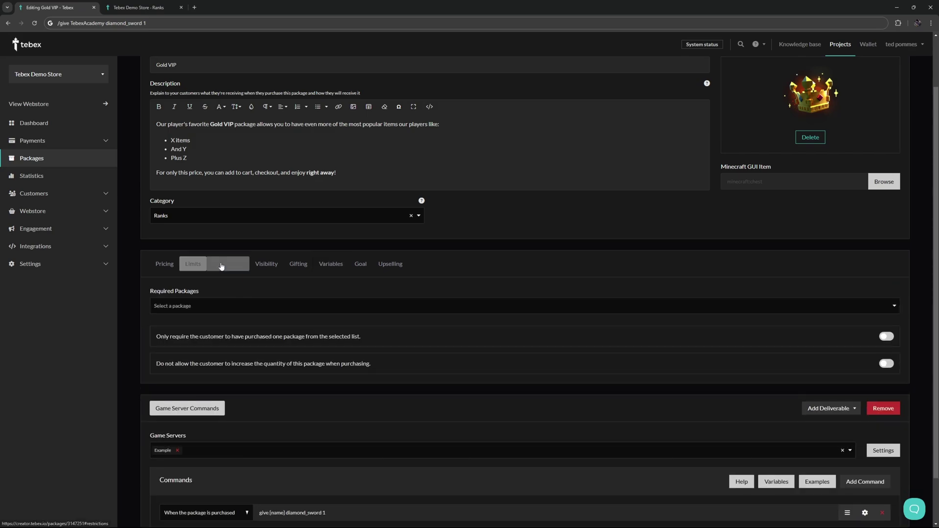
pyautogui.click(258, 266)
pyautogui.click(295, 265)
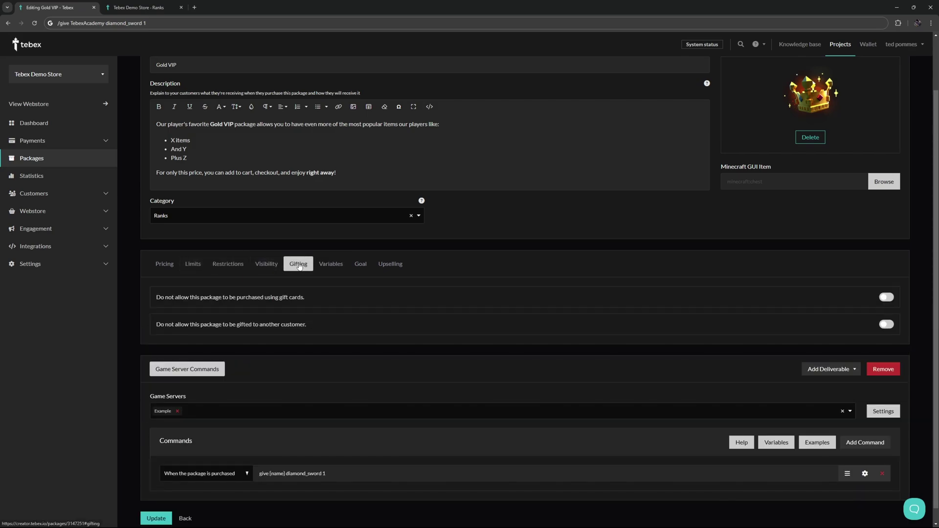
pyautogui.click(332, 264)
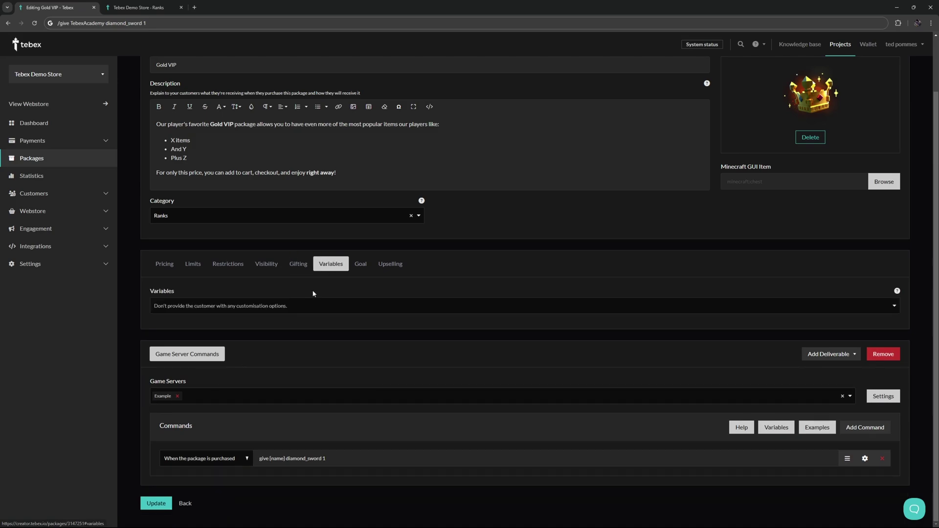
# Back on Pricing, confirm Example is the only selected game server.
pyautogui.click(165, 264)
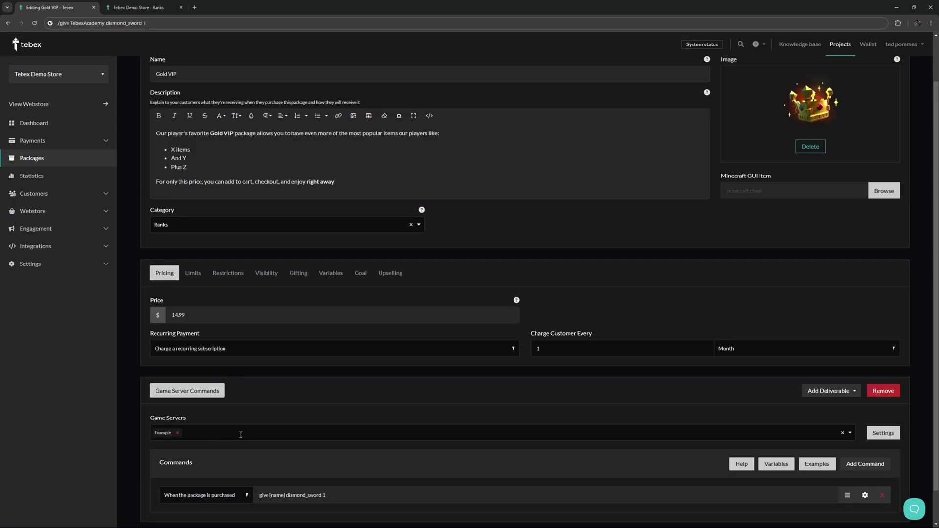
pyautogui.click(314, 437)
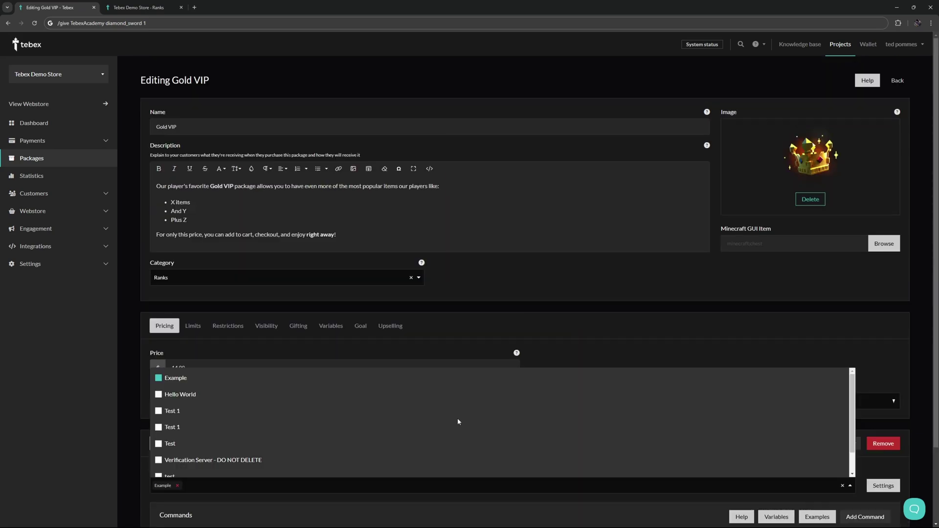
pyautogui.click(608, 352)
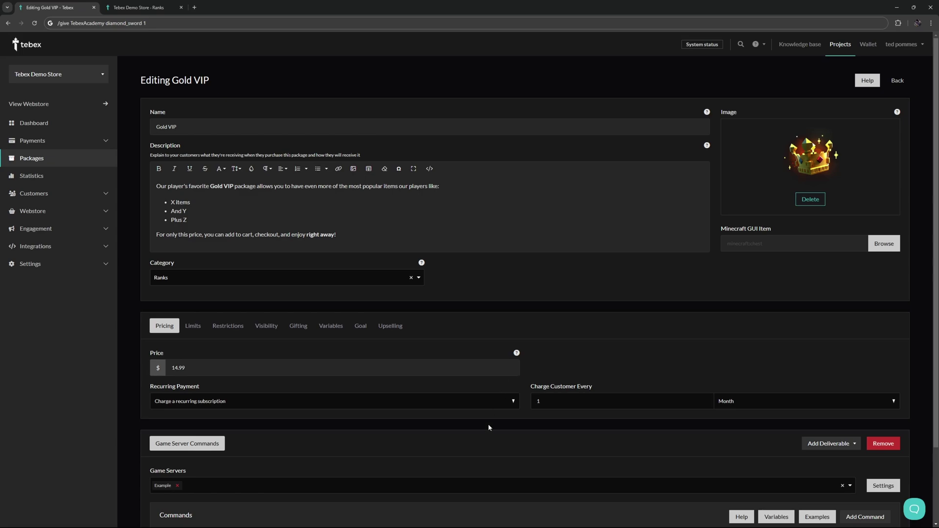
pyautogui.scroll(-2, 483, 426)
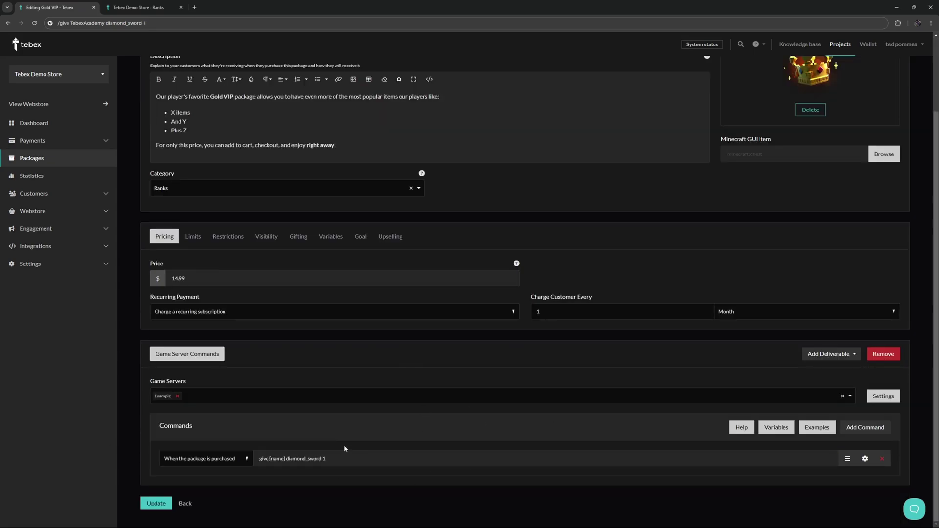
# Save the Gold VIP package, then open the live webstore from the Dashboard.
pyautogui.click(155, 503)
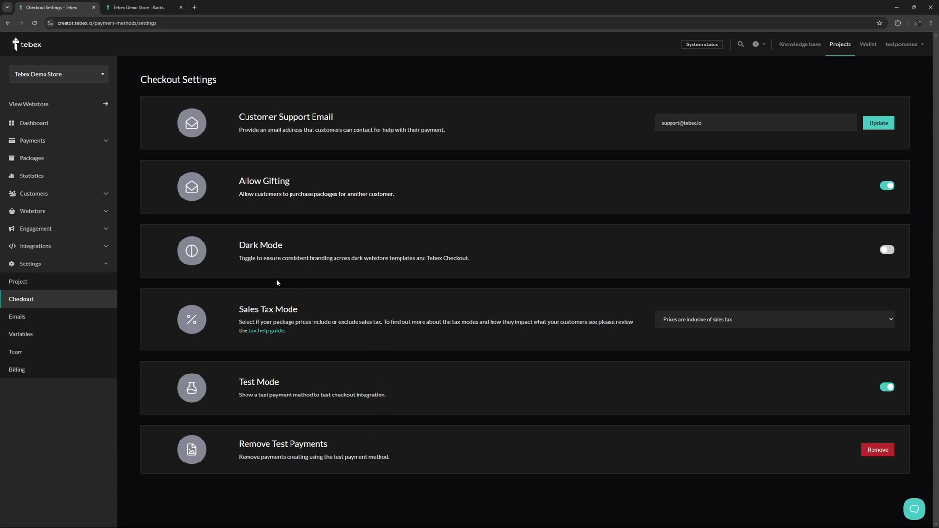
pyautogui.click(61, 129)
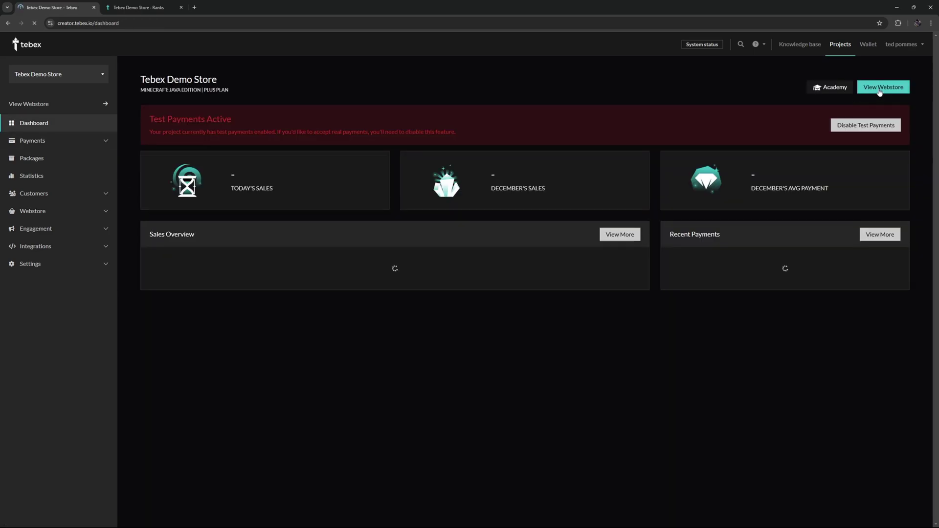
pyautogui.click(873, 88)
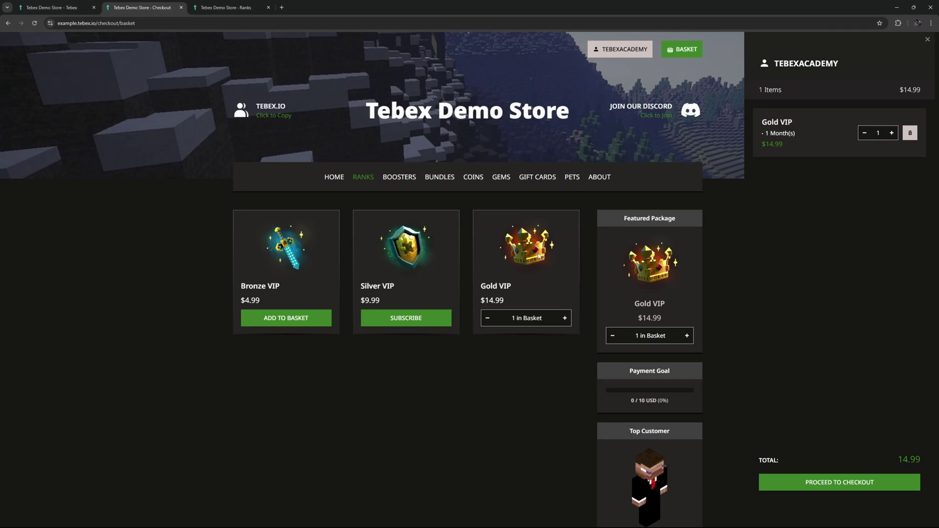
# Check out and pay $14.99 for Gold VIP through the Test Bank, then return to the dashboard.
pyautogui.click(834, 481)
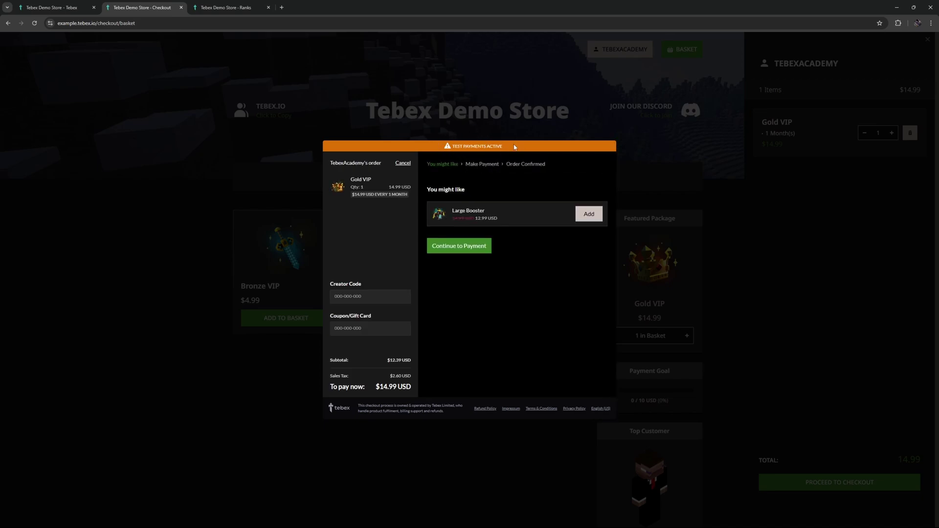
pyautogui.click(470, 244)
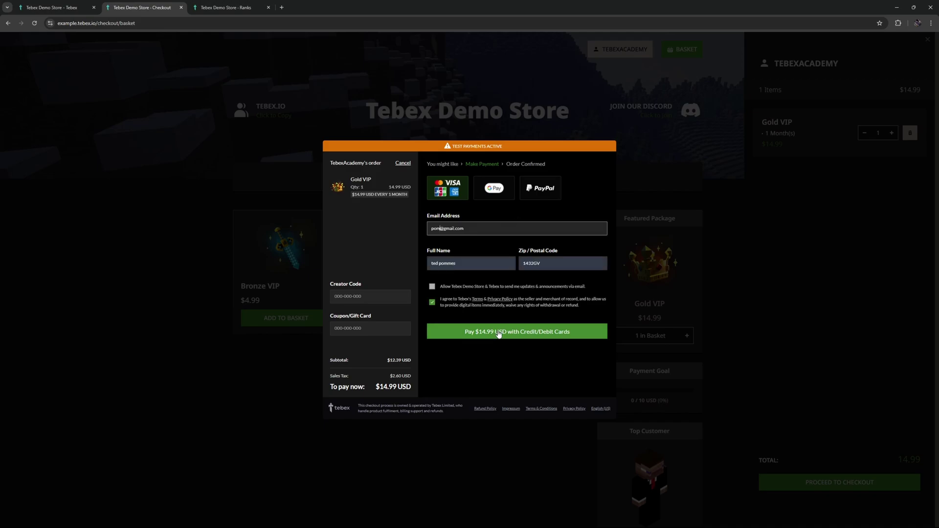
pyautogui.click(498, 334)
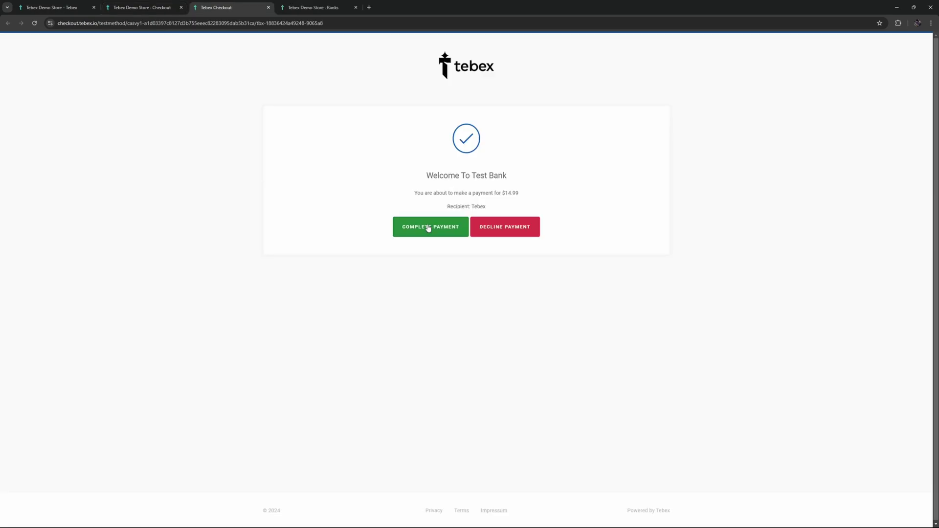
pyautogui.moveTo(431, 180); pyautogui.dragTo(543, 184)
pyautogui.click(430, 225)
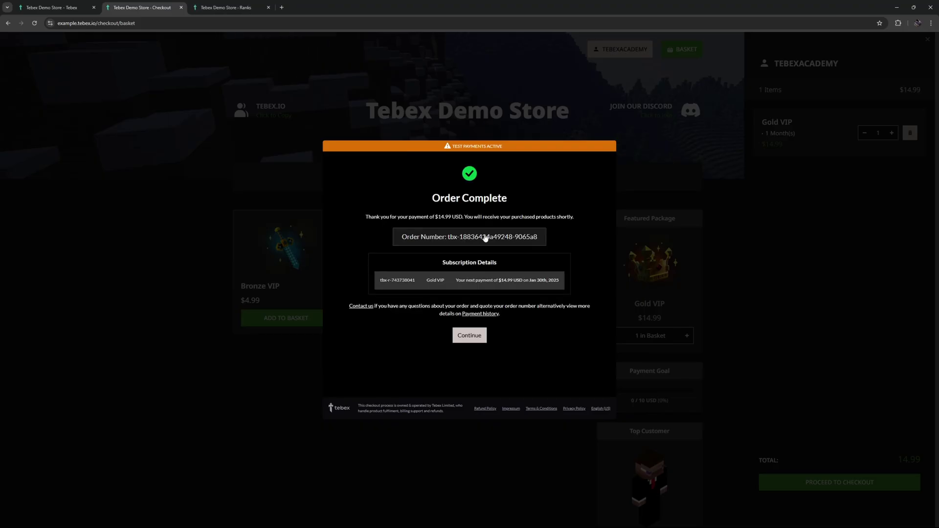
pyautogui.click(470, 335)
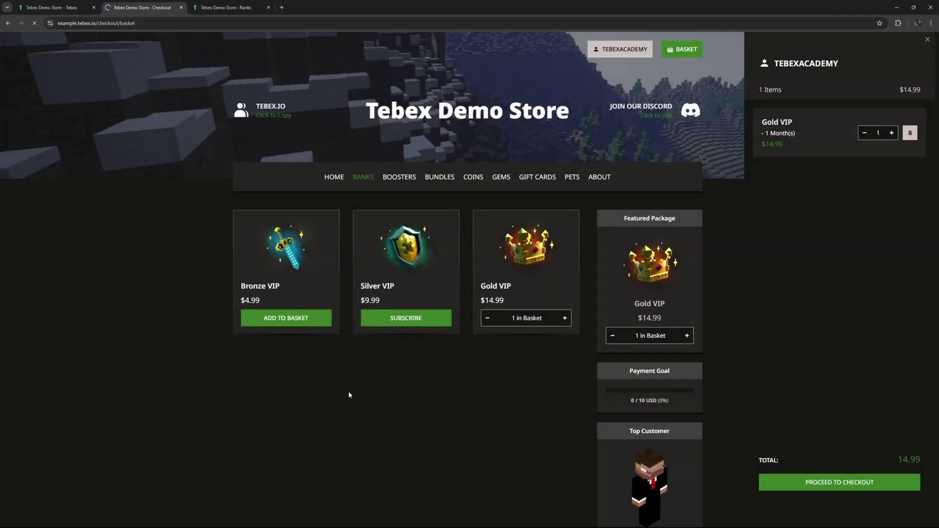
pyautogui.click(32, 5)
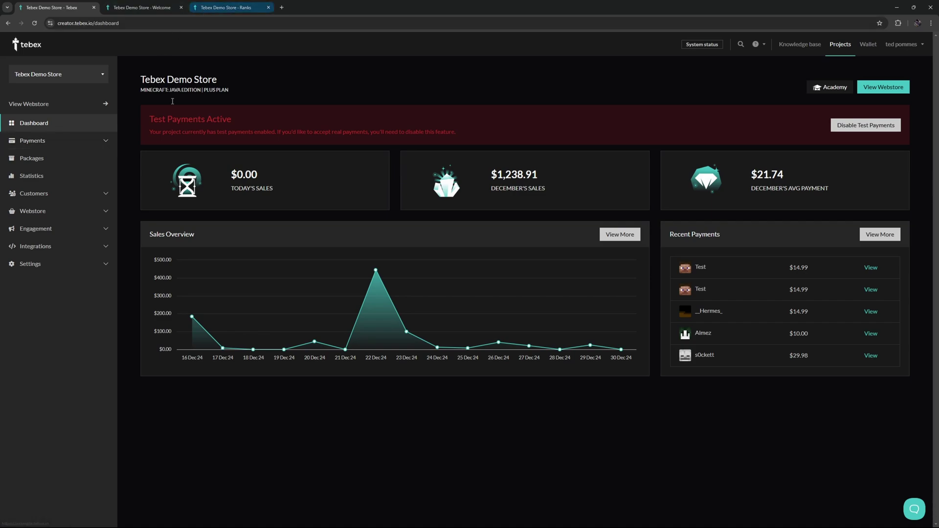
# Open the newest $14.99 transaction from the Payments list.
pyautogui.click(39, 142)
pyautogui.click(24, 158)
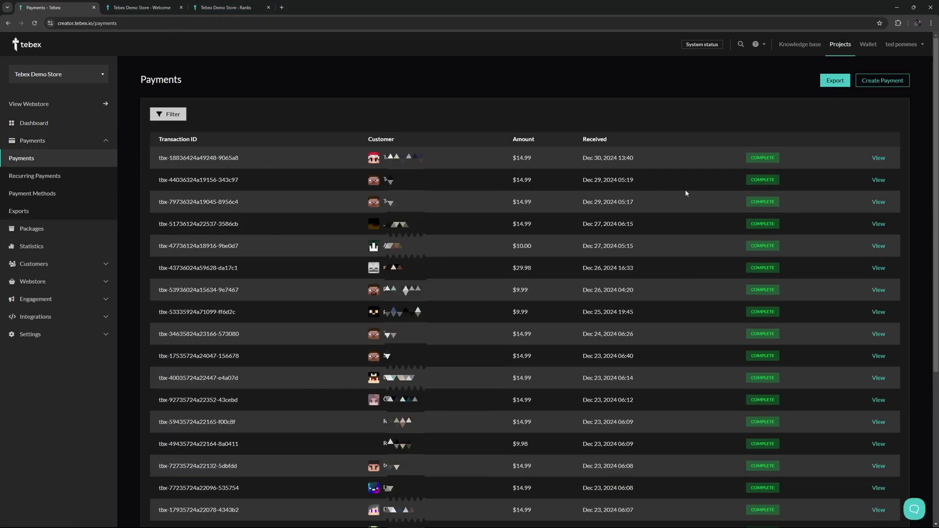
pyautogui.click(876, 159)
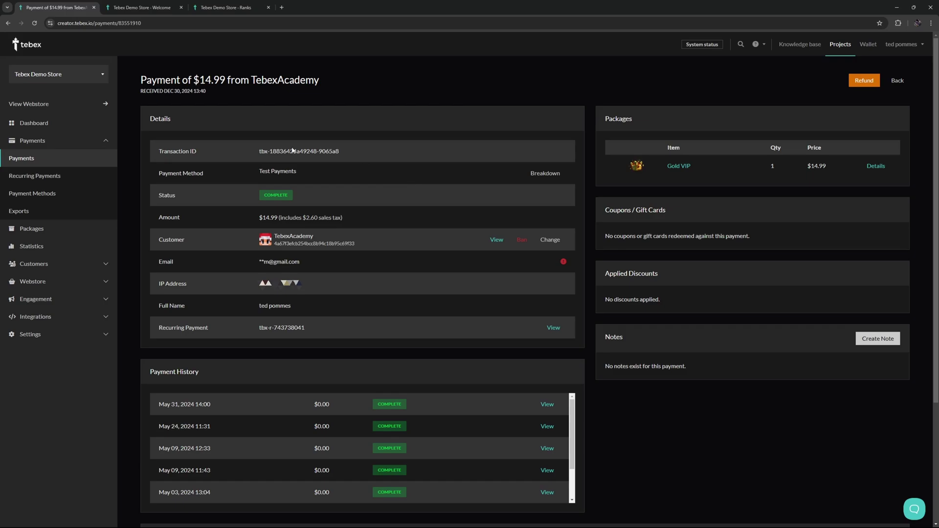
pyautogui.click(545, 174)
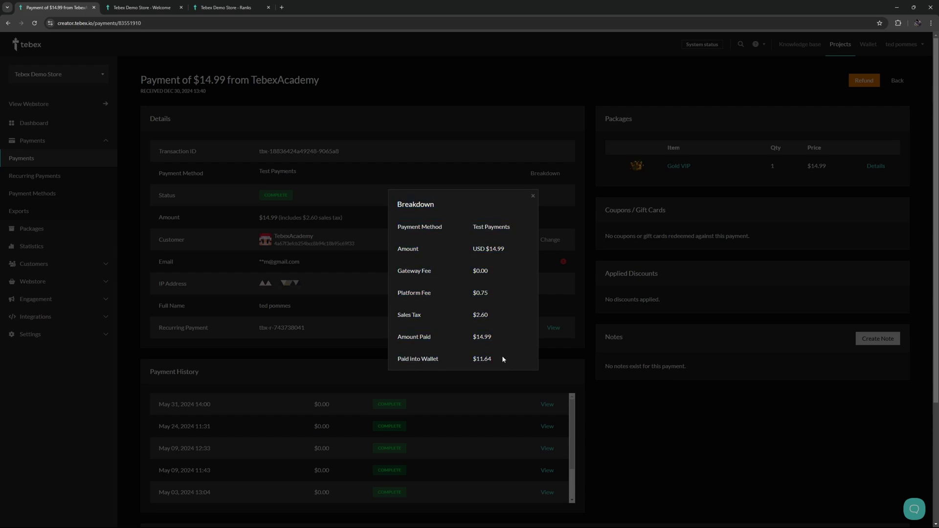
pyautogui.moveTo(496, 227); pyautogui.dragTo(521, 252)
pyautogui.click(524, 325)
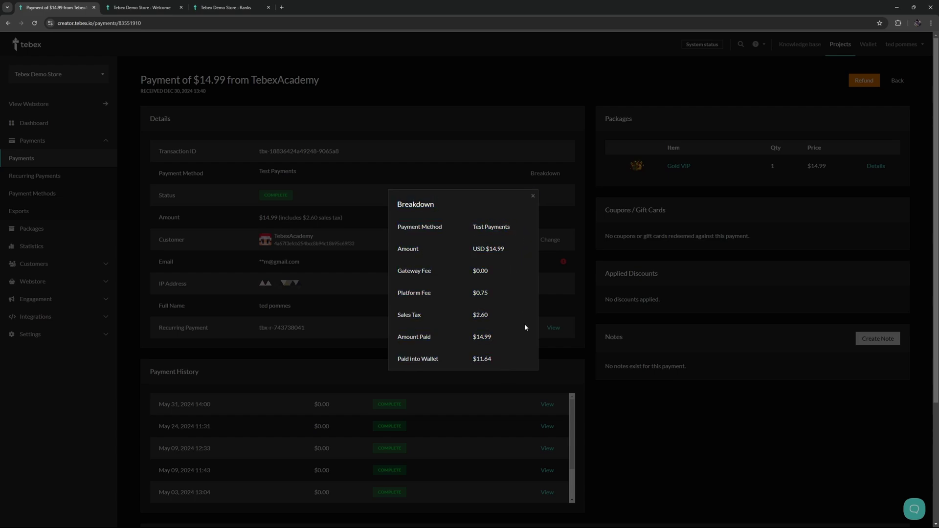
pyautogui.tripleClick(409, 270)
pyautogui.click(515, 293)
pyautogui.click(532, 196)
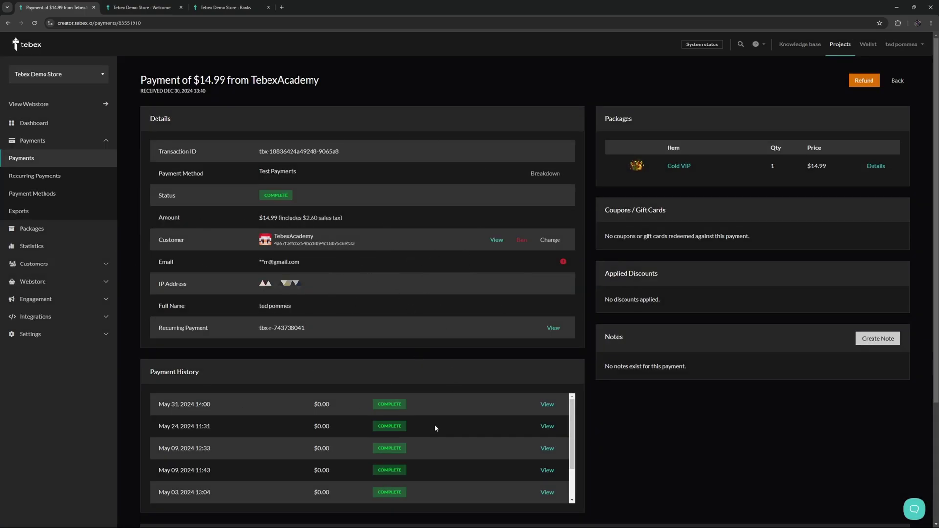
pyautogui.scroll(-1, 297, 404)
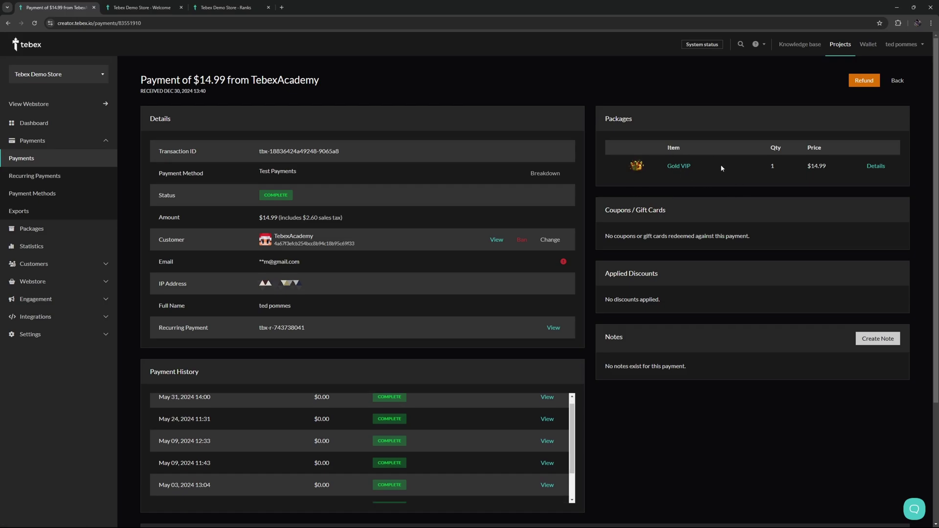
# View the Gold VIP item details on this payment, then close them.
pyautogui.click(875, 167)
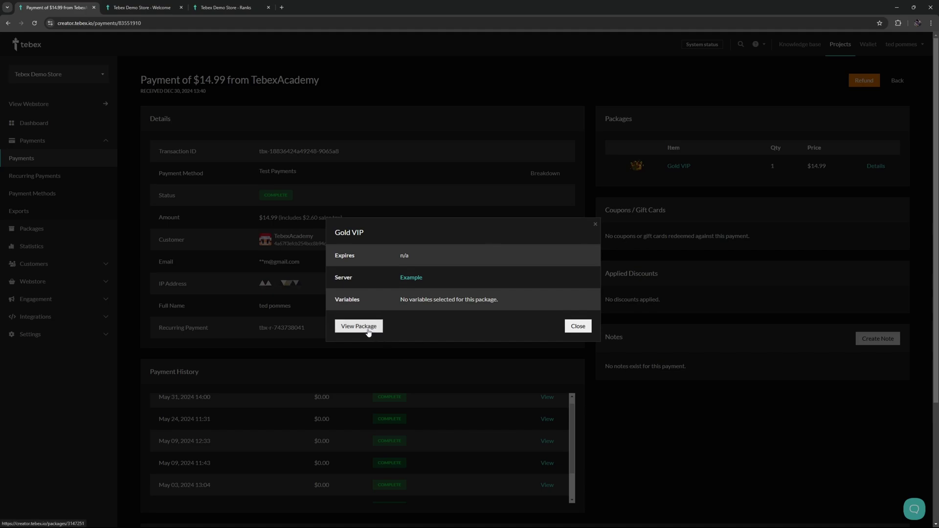
pyautogui.click(671, 239)
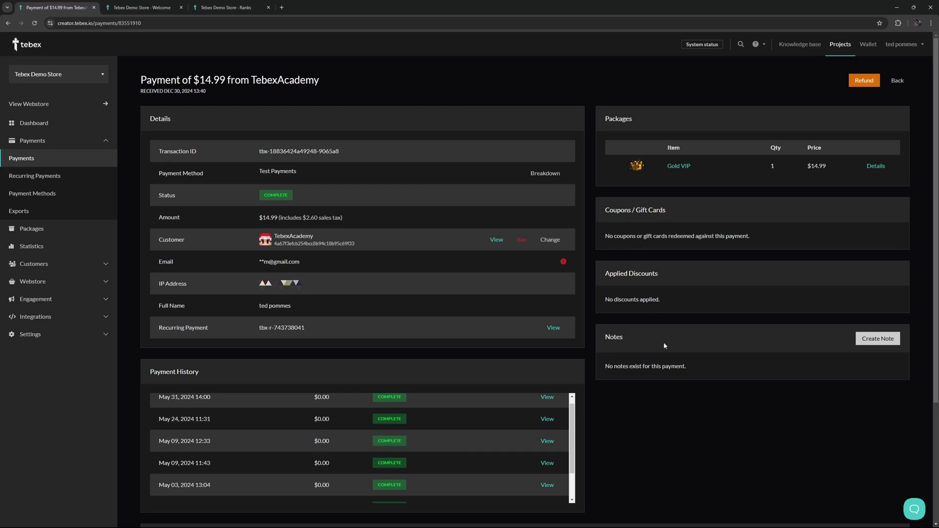
pyautogui.scroll(-3, 202, 449)
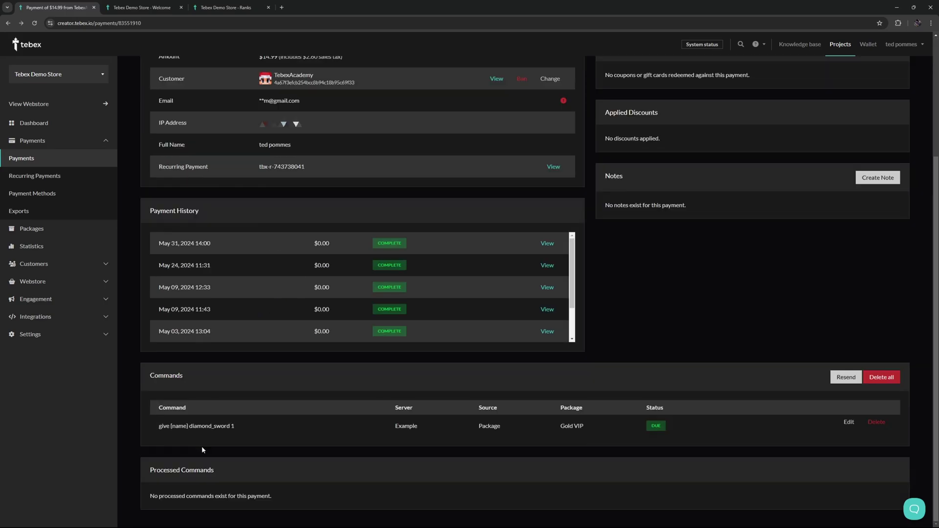